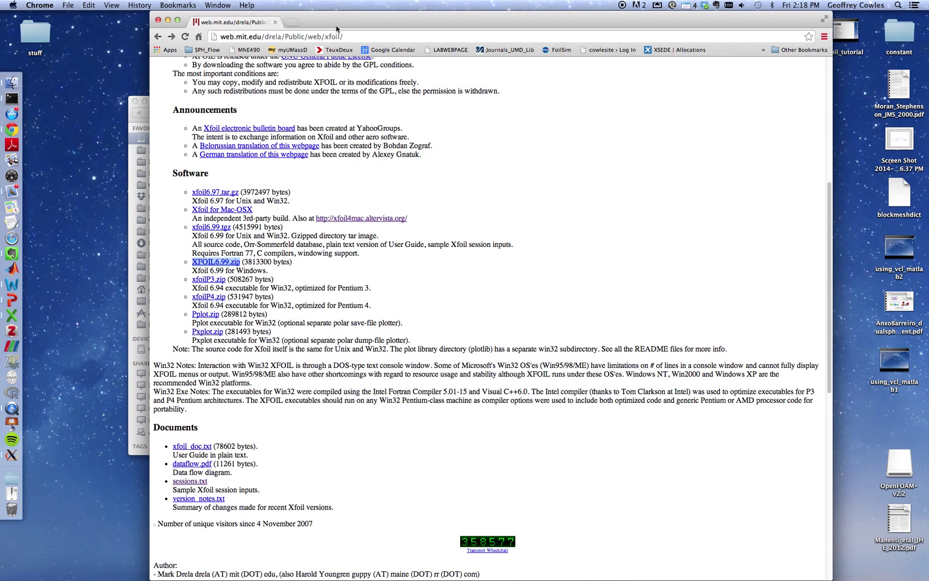
Switch to the Terminal windows and move the running XFOIL session clear of the command list and polar file.
left_click_drag(336, 22, 324, 22)
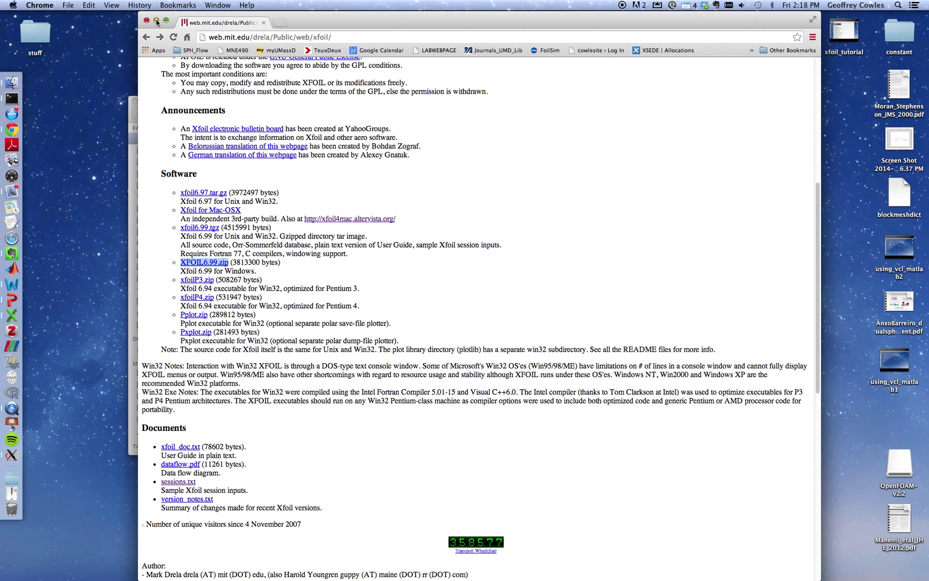
left_click_drag(311, 25, 282, 25)
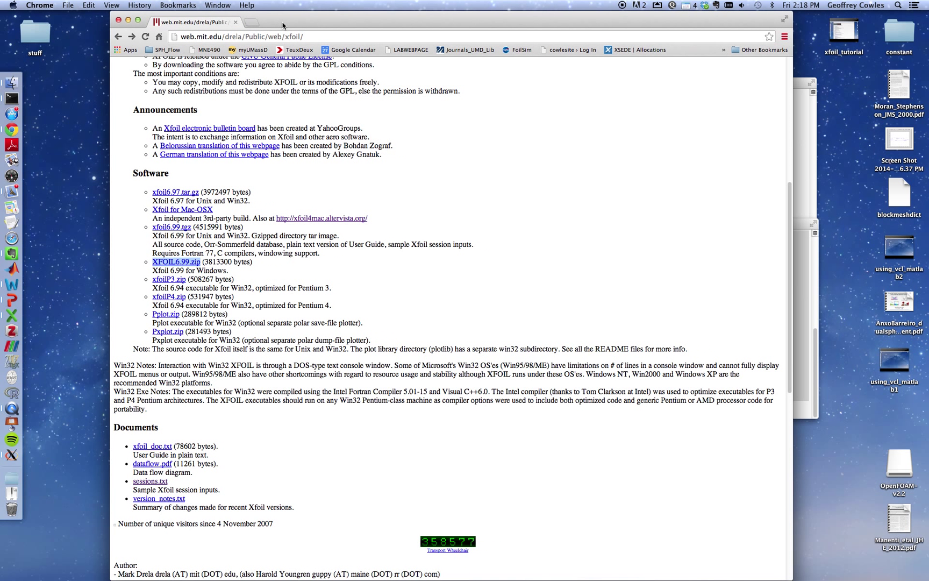
left_click(899, 5)
key("Return")
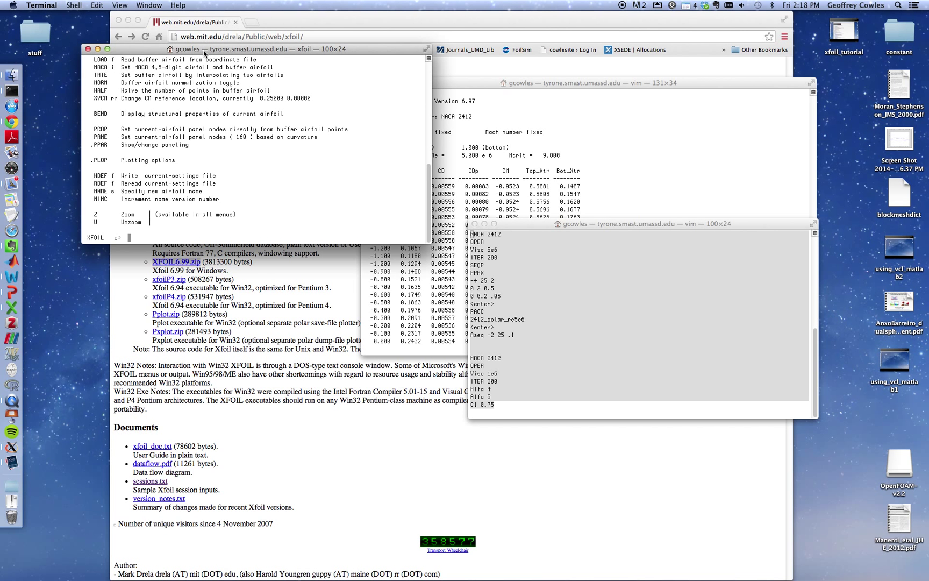
left_click_drag(203, 50, 186, 345)
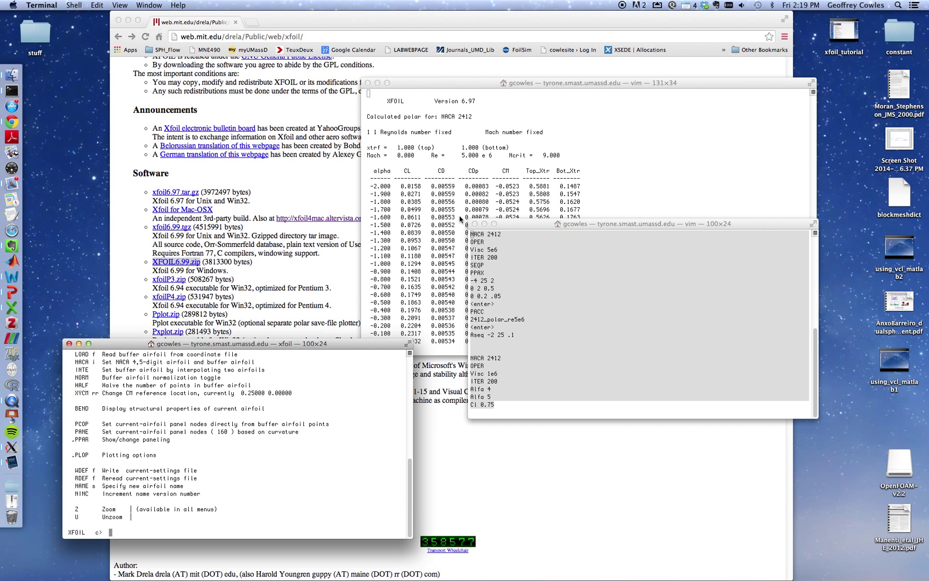
Highlight the first command block in the command list and load the NACA 2412 airfoil in the XFOIL session.
left_click(472, 241)
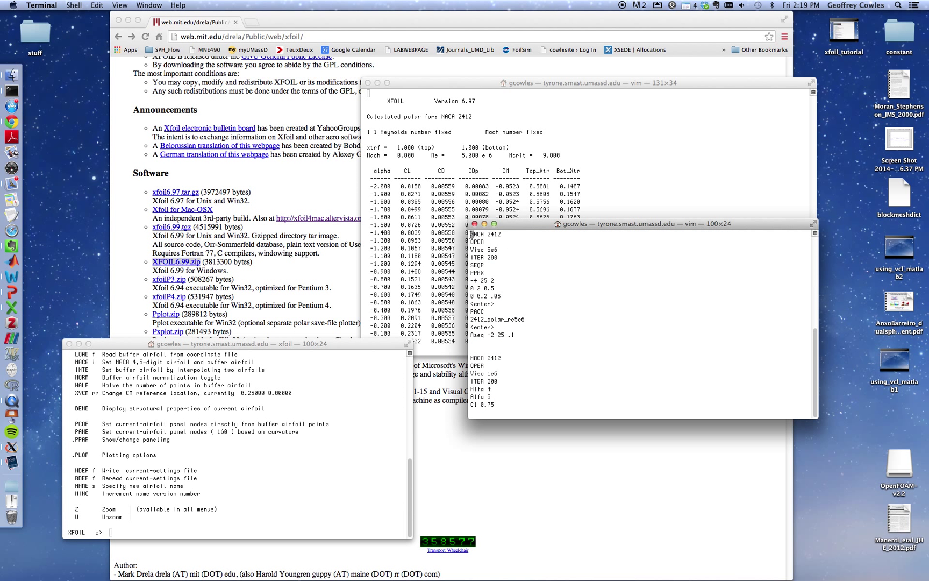
left_click_drag(472, 235, 481, 340)
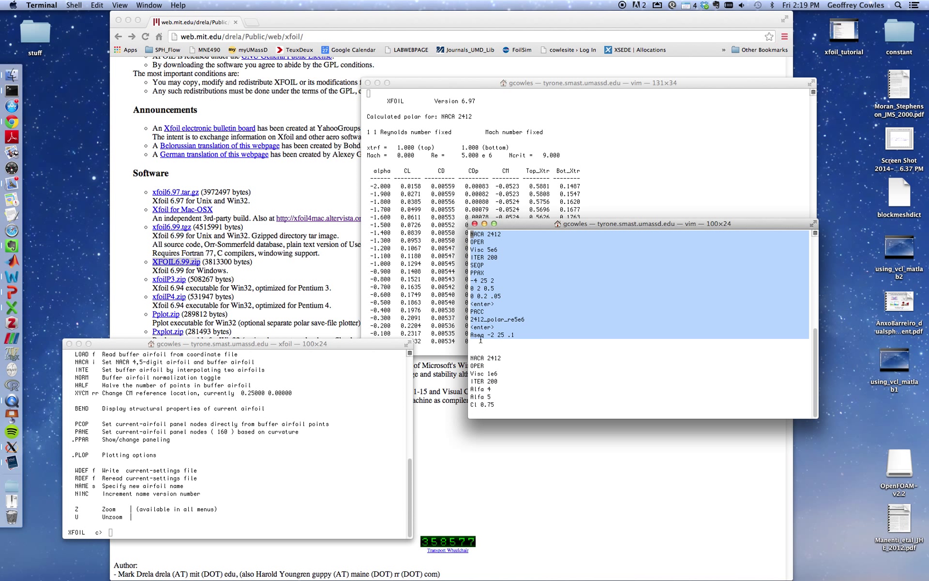
left_click(242, 422)
type("NACA 2412")
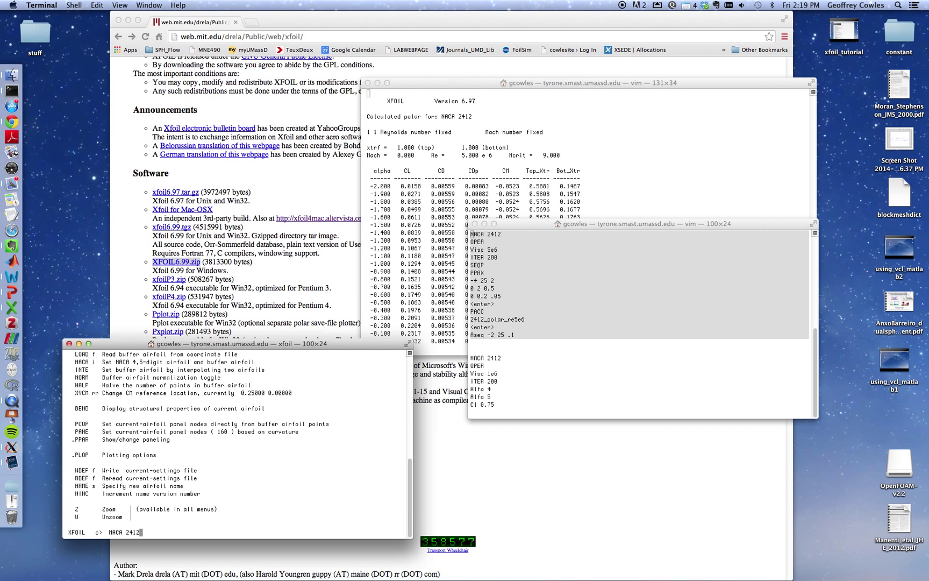
key("Return")
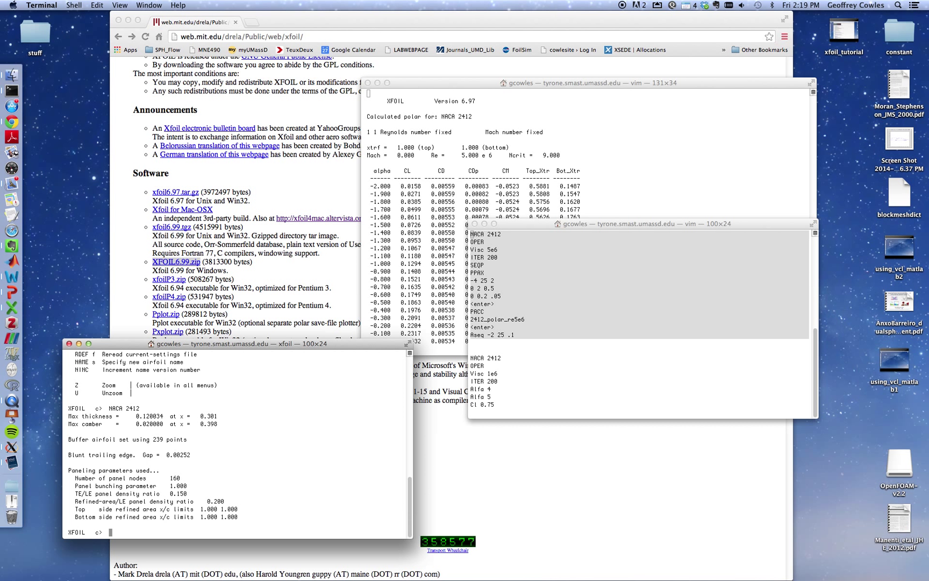
Enter the OPER routine and set up viscous analysis at Reynolds number 5e6 with an iteration limit of 200.
type("OPER")
key("Return")
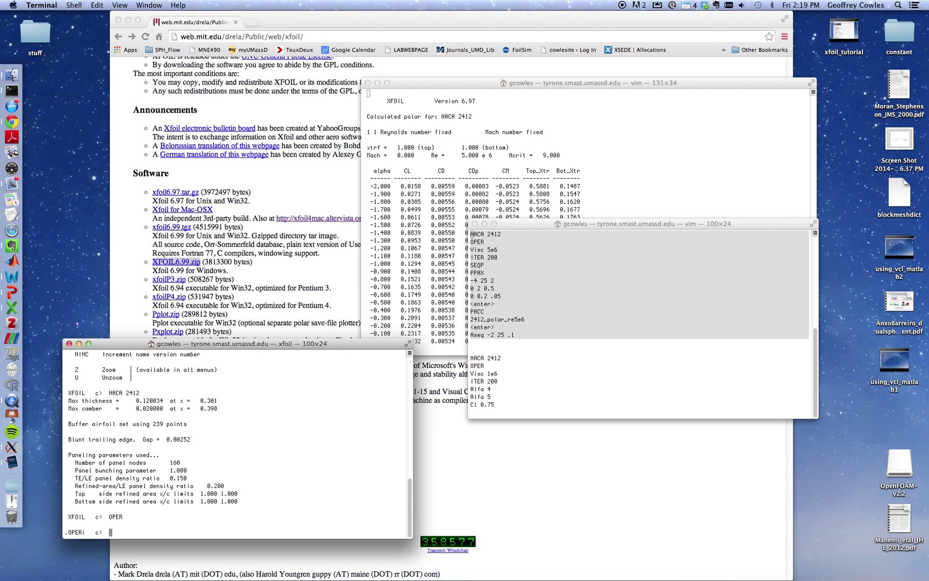
type("Visc 5e6")
key("Return")
type("ITER ")
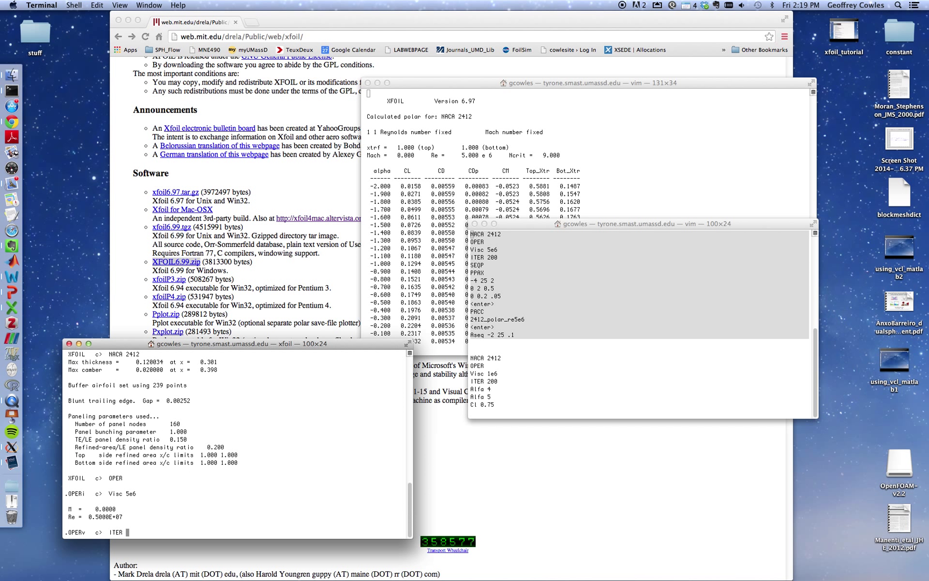
type("200")
key("Return")
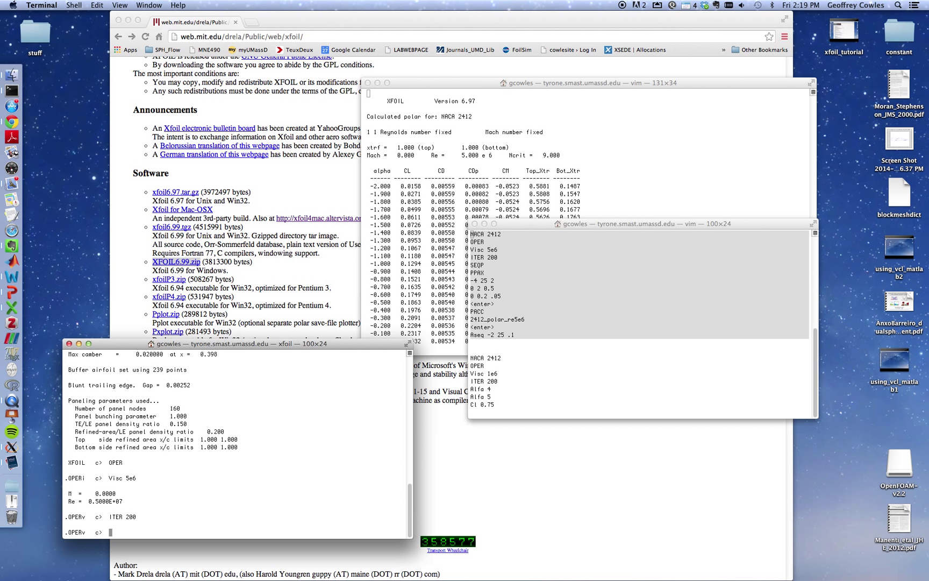
Turn on polar plotting with SEQP and set the PPAX axes: alpha -4 25 2, CL 0 2 0.5, CD 0 0.2 .05, keeping the CM default.
type("SEQP")
key("Return")
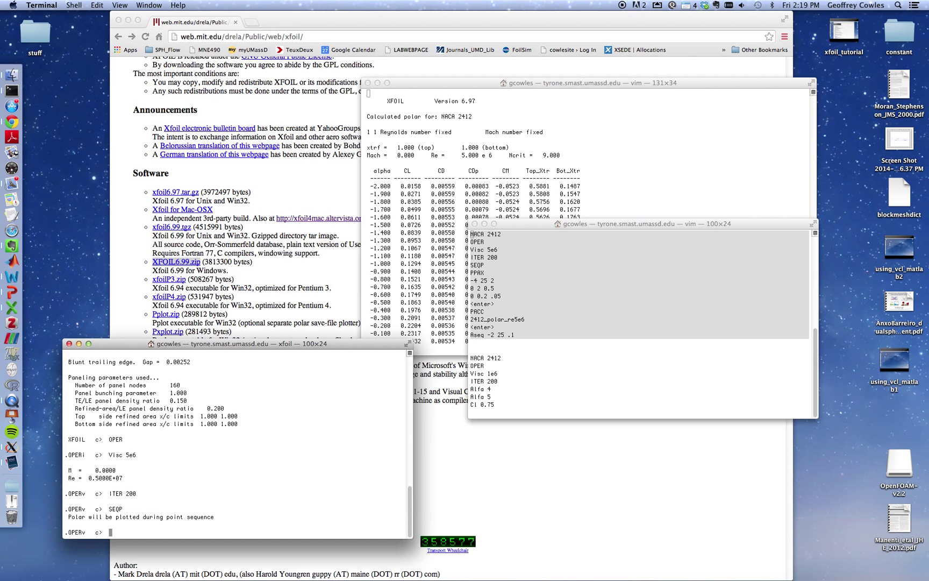
type("PPAX")
key("Return")
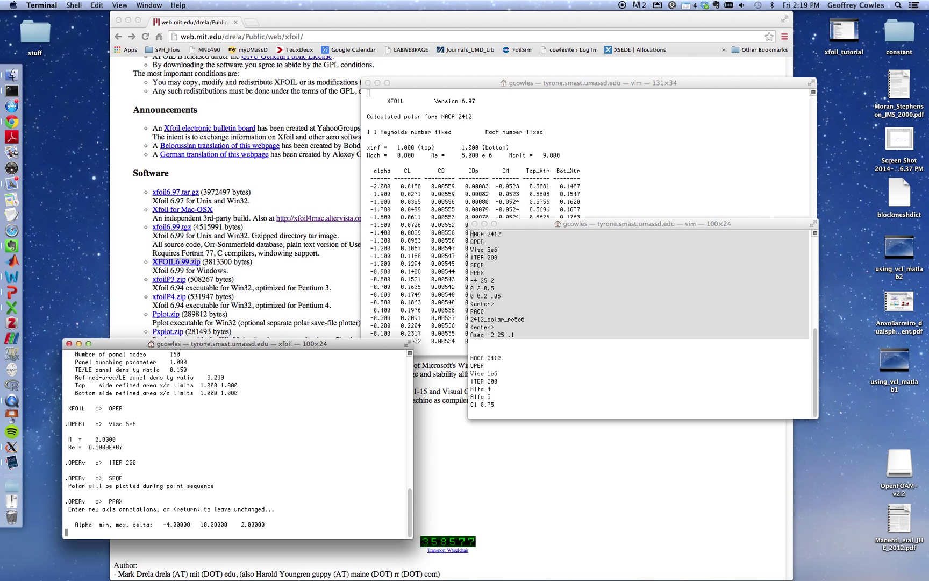
type("-4 25 2")
key("Return")
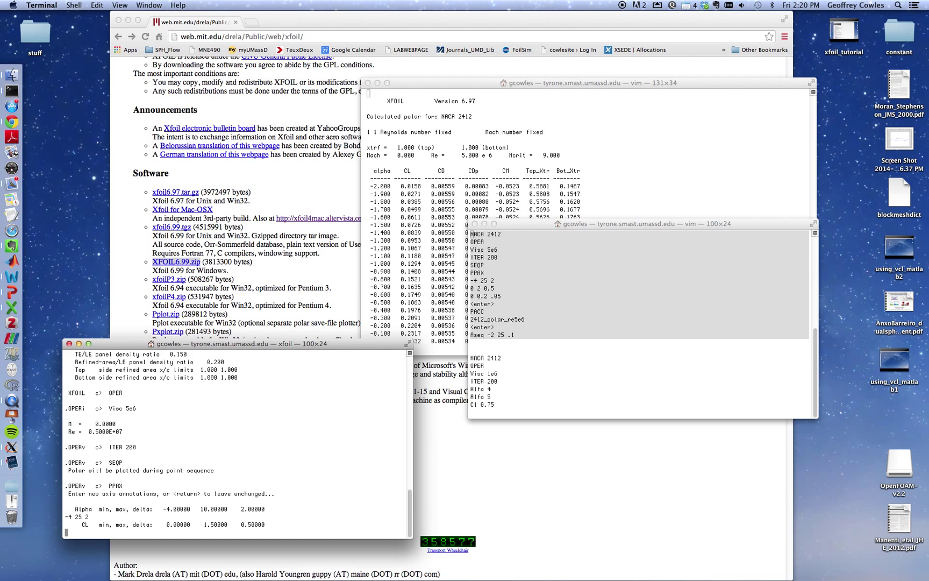
type("0 2 0.5")
key("Return")
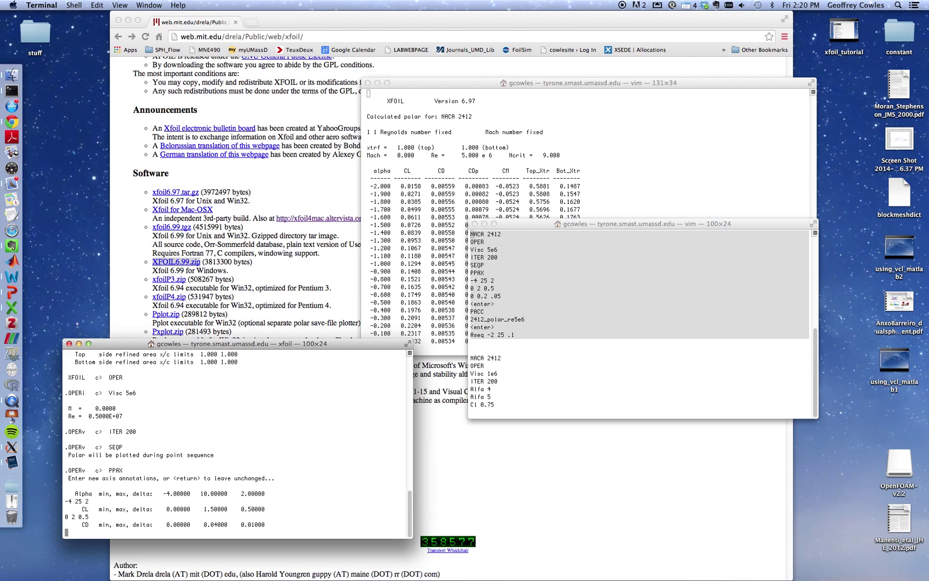
type("0 0.2 .05")
key("Return")
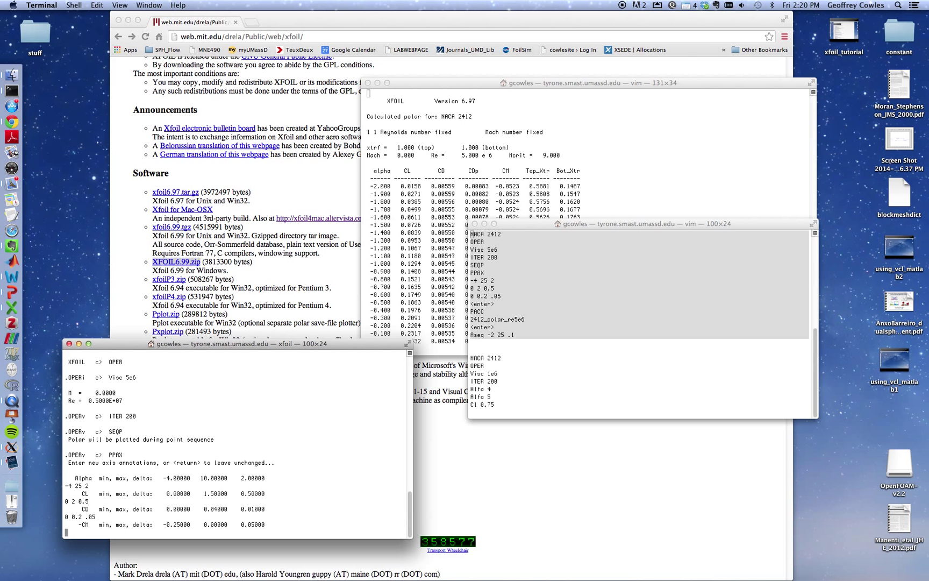
key("Return")
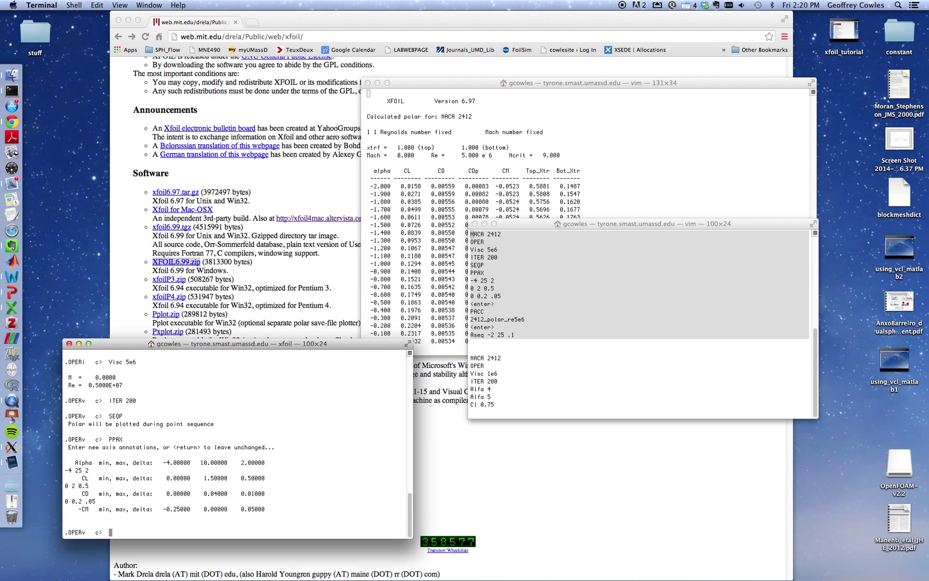
Enable polar accumulation with PACC, saving to 2412_polar_re5e6 without a dump file.
type("PACC")
key("Return")
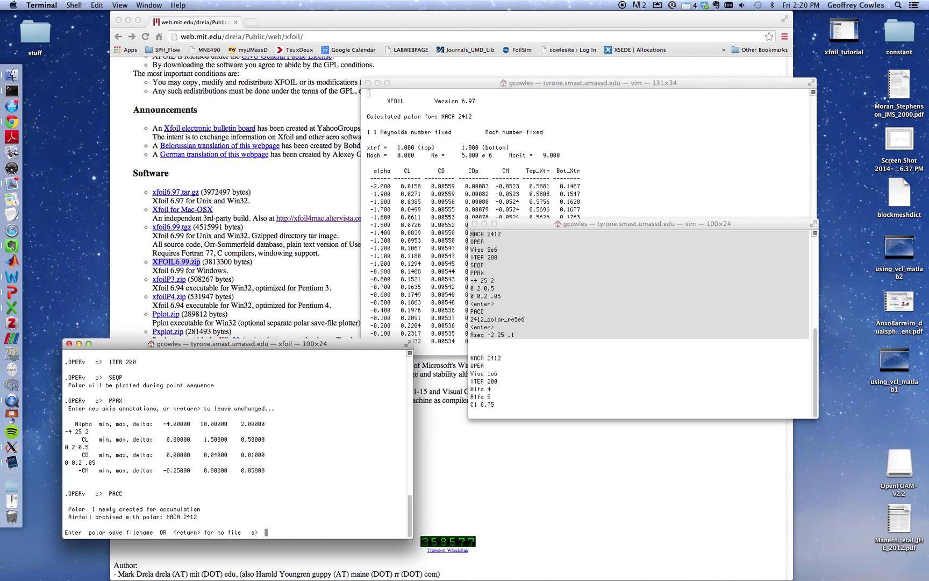
type("2412_polar_re5e6")
key("Return")
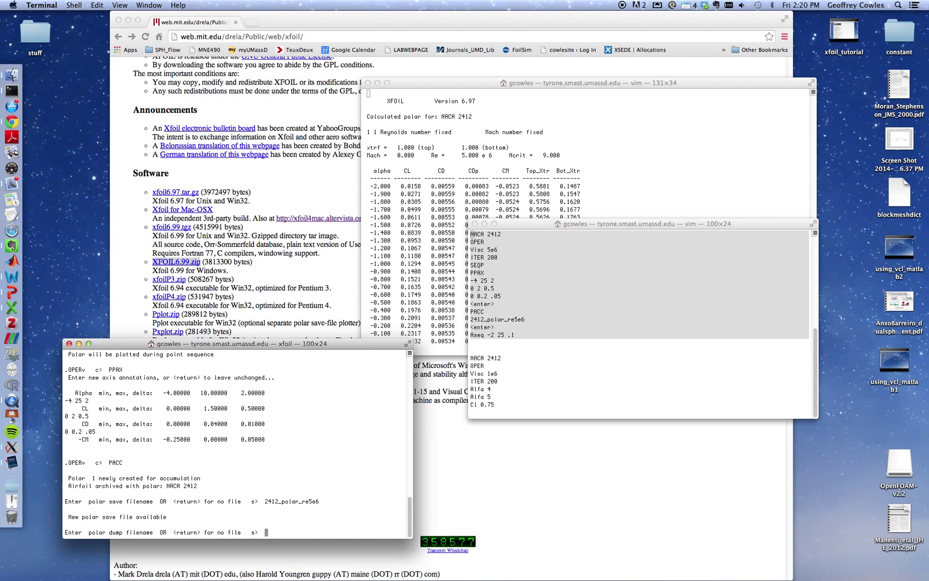
key("Return")
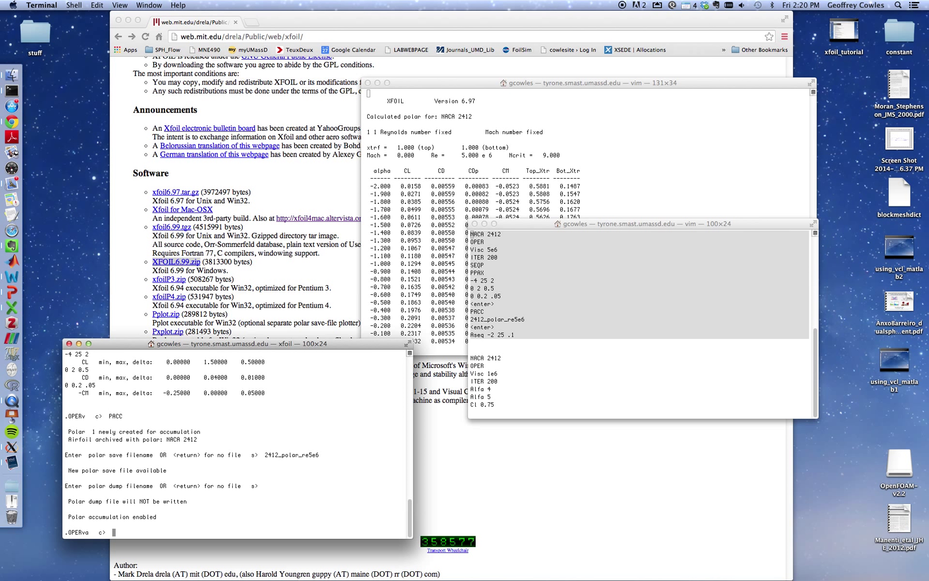
Run an angle-of-attack sequence from -2 to 22 degrees in 0.1 steps and move the polar plot fully into view.
type("Aseq -2 22 .1")
key("Return")
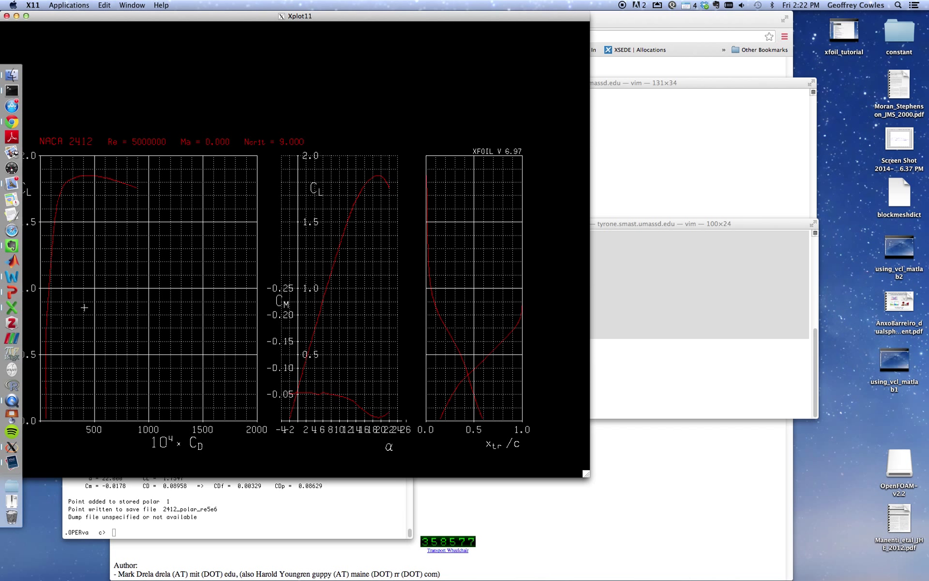
left_click_drag(105, 17, 115, 19)
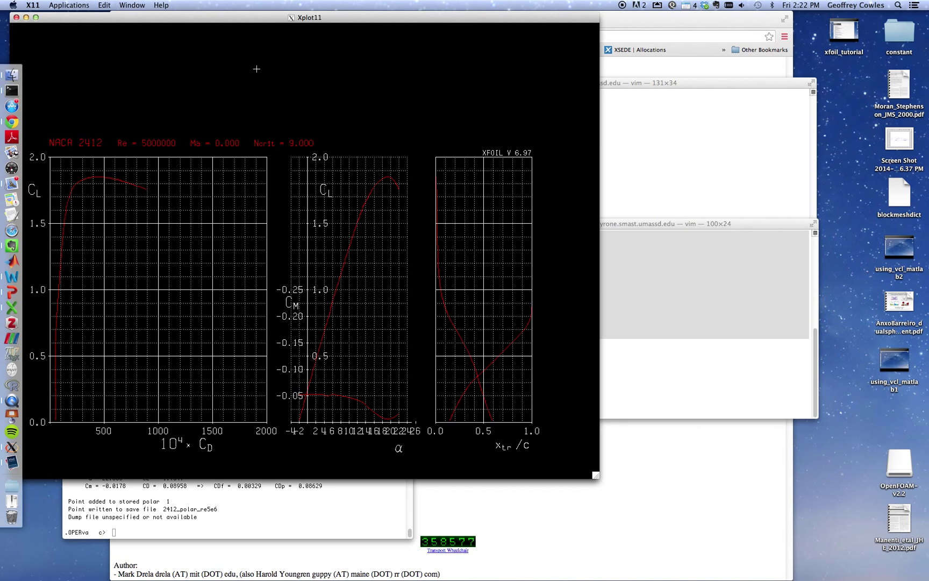
left_click_drag(244, 20, 260, 23)
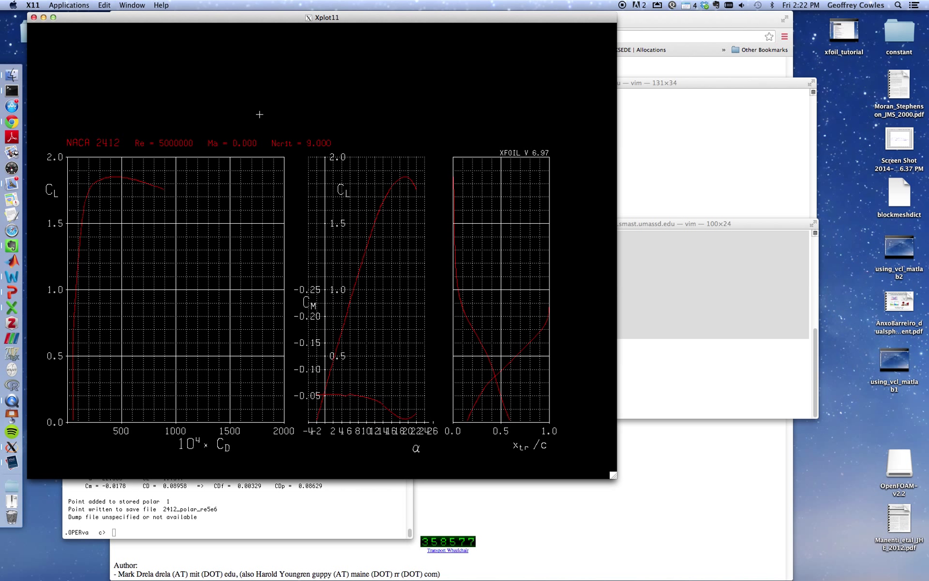
Close the polar plot window and leave the XFOIL session for the shell prompt.
left_click(35, 19)
left_click(251, 554)
left_click(103, 486)
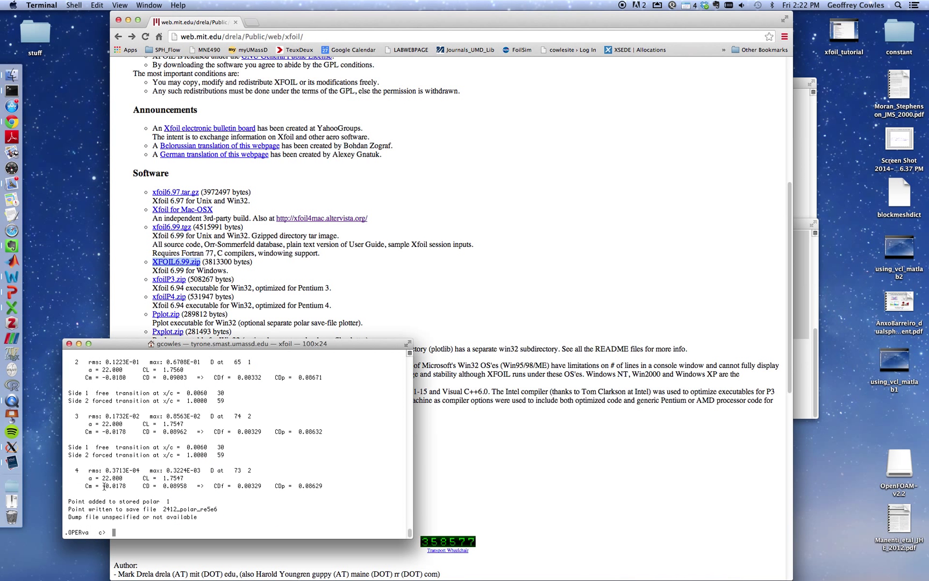
type("ei")
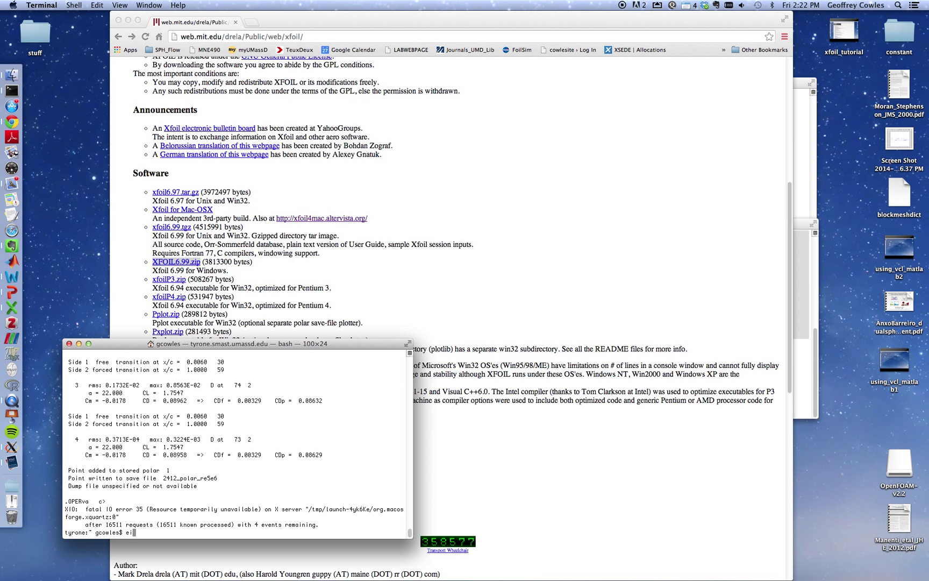
type("t")
key("Return")
List the directory files by modification time with ls -ltrh and open 2412_polar_re5e6 in vi in an enlarged window.
type("ls -ltr")
key("Return")
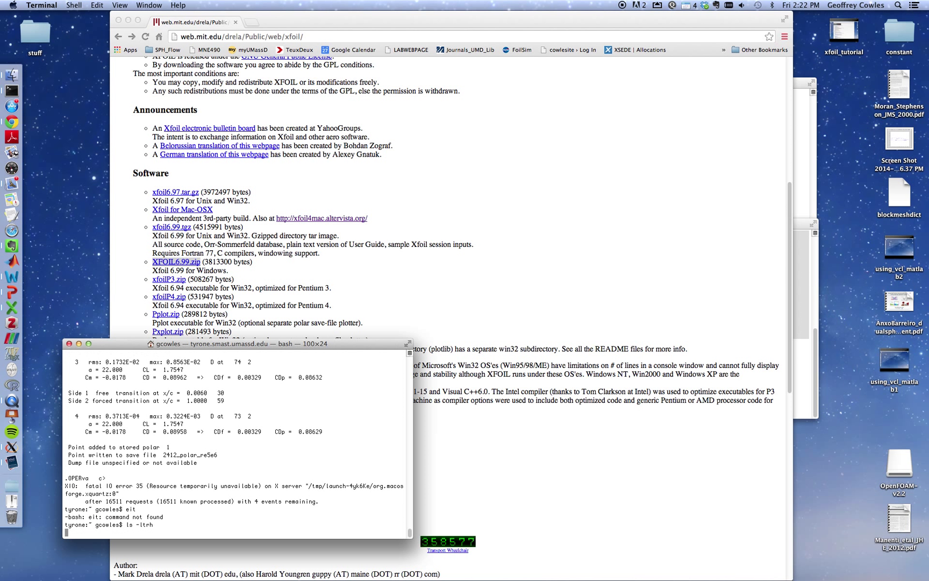
type("vi 2")
key("Tab")
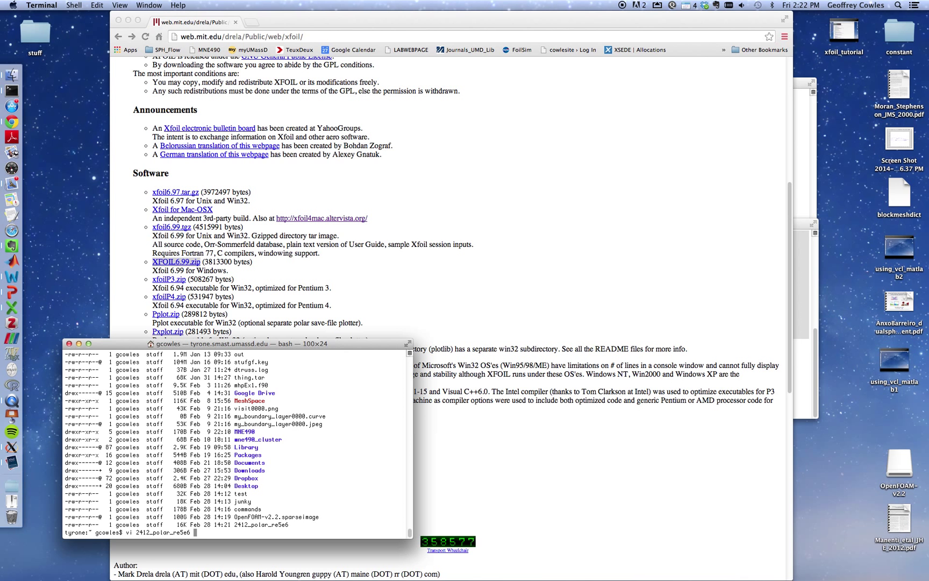
key("Return")
left_click_drag(148, 344, 144, 202)
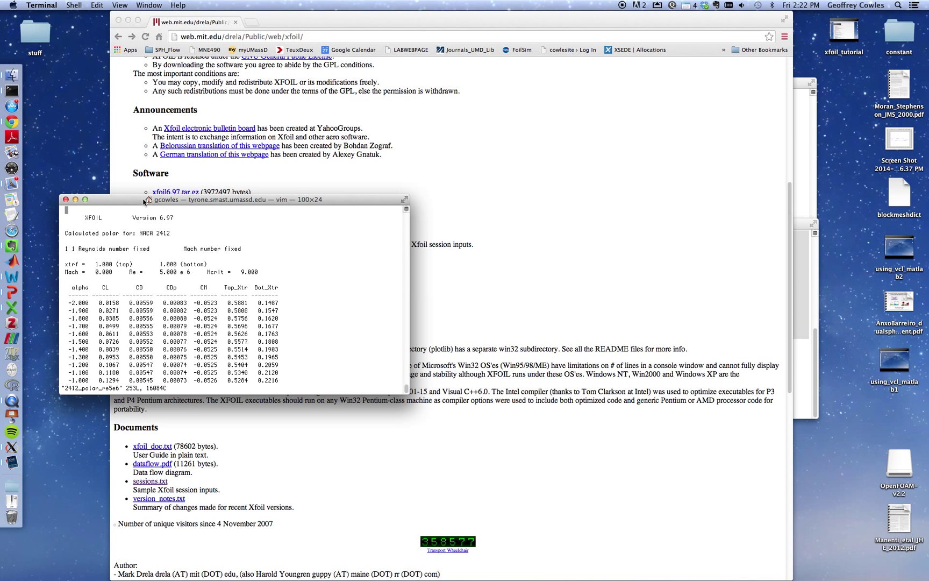
left_click_drag(407, 393, 538, 506)
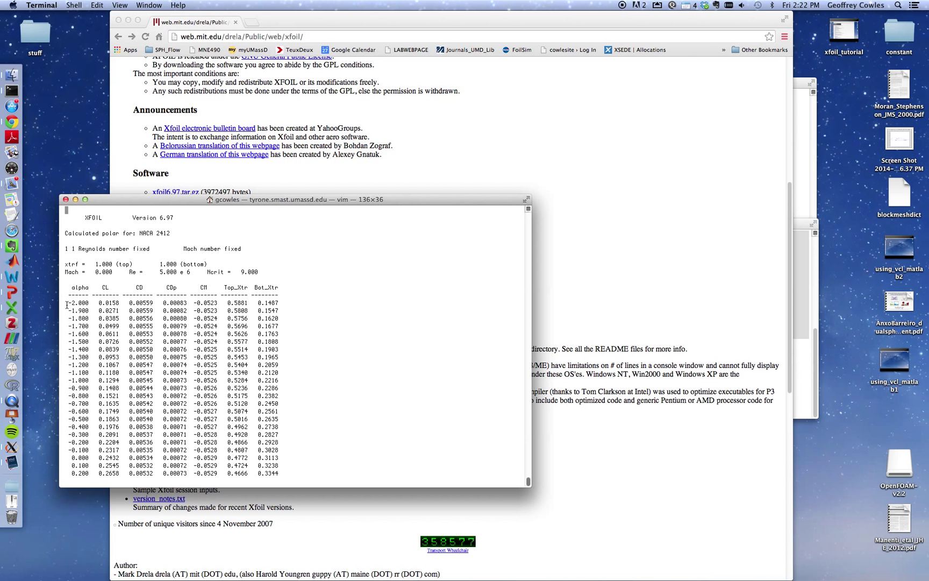
Examine the alpha -2.000 row across the polar file's columns from alpha to Bot_Xtr and quit vi.
left_click_drag(66, 305, 91, 305)
left_click(150, 304)
double_click(150, 304)
double_click(164, 303)
double_click(201, 304)
double_click(231, 304)
double_click(267, 303)
left_click(276, 304)
type(":q")
key("Return")
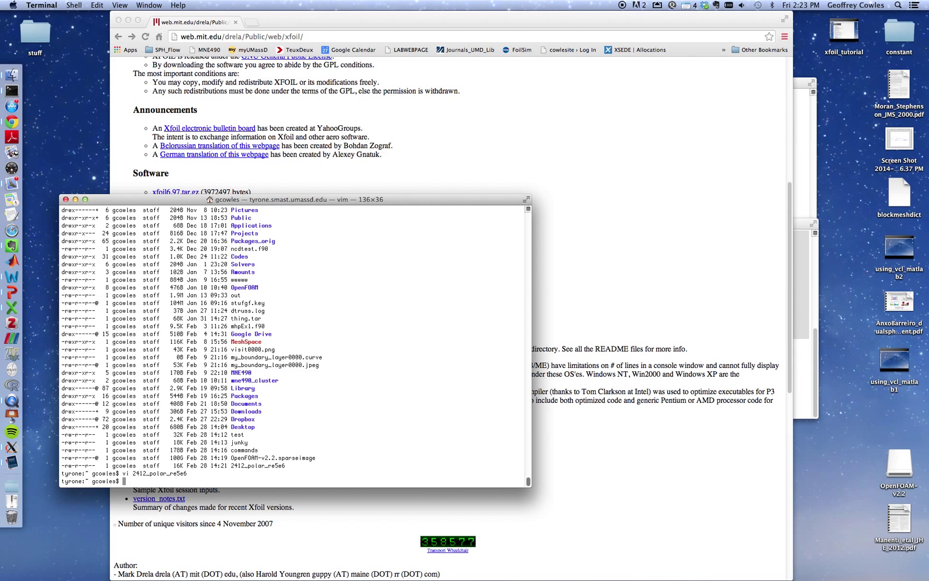
Relaunch XFOIL from the shell by recalling the earlier command.
key("Up")
key("Up")
key("Up")
key("Up")
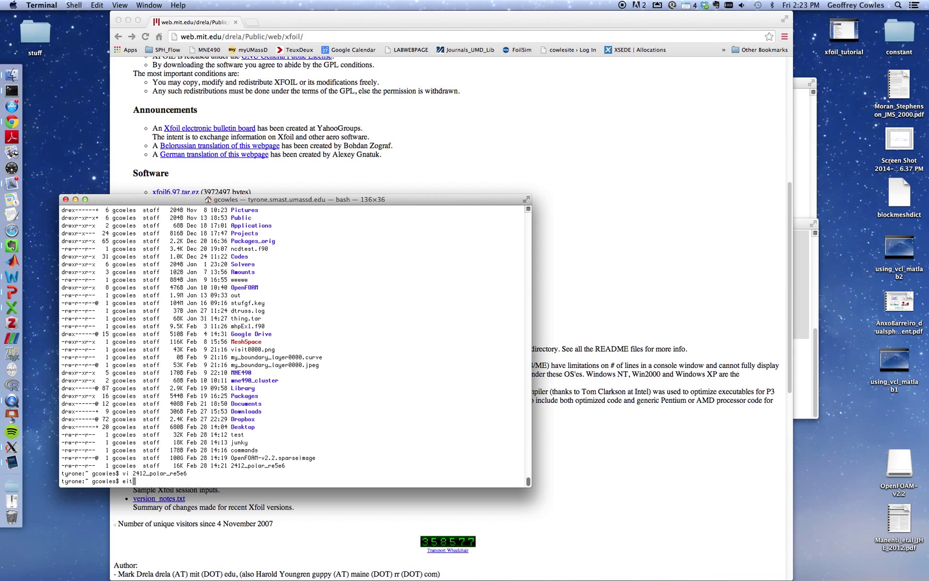
key("Return")
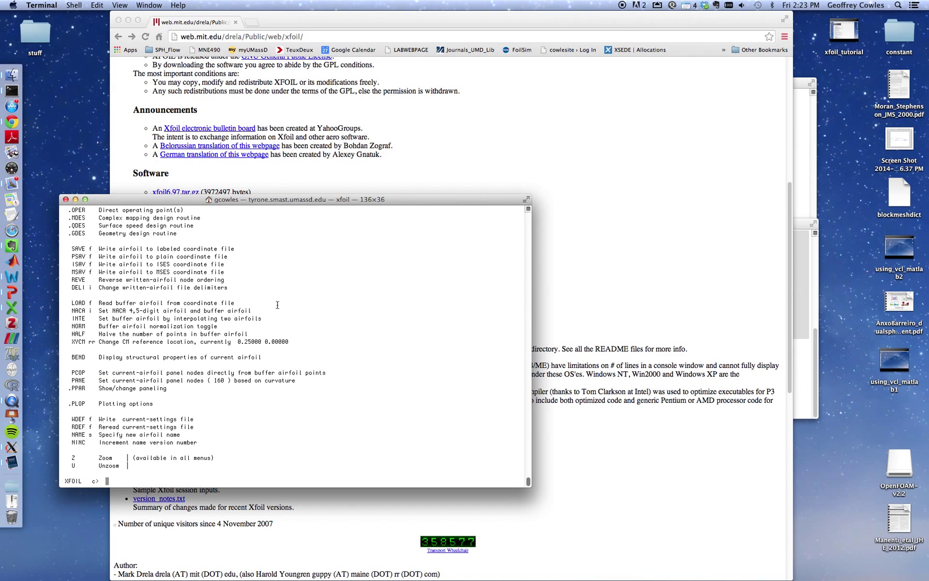
Place the command list window beside the XFOIL session and load the NACA 6412 airfoil.
left_click(809, 253)
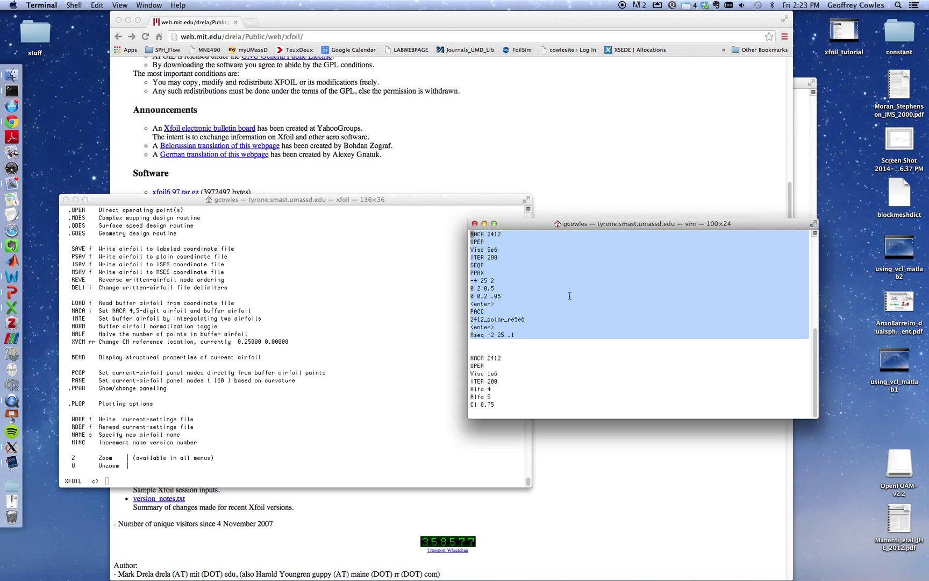
left_click(568, 296)
left_click_drag(522, 223, 591, 232)
left_click(358, 296)
type("NACA")
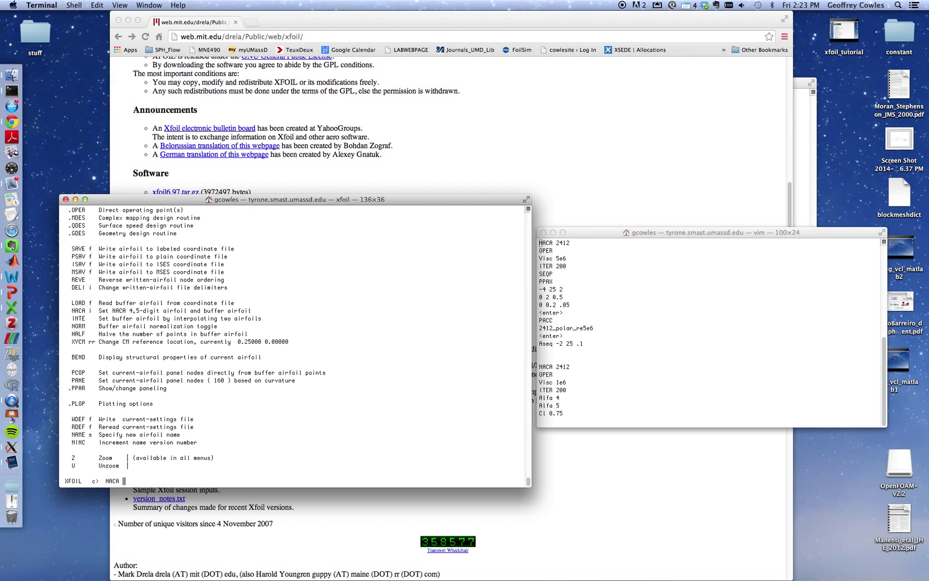
type("6412")
key("Return")
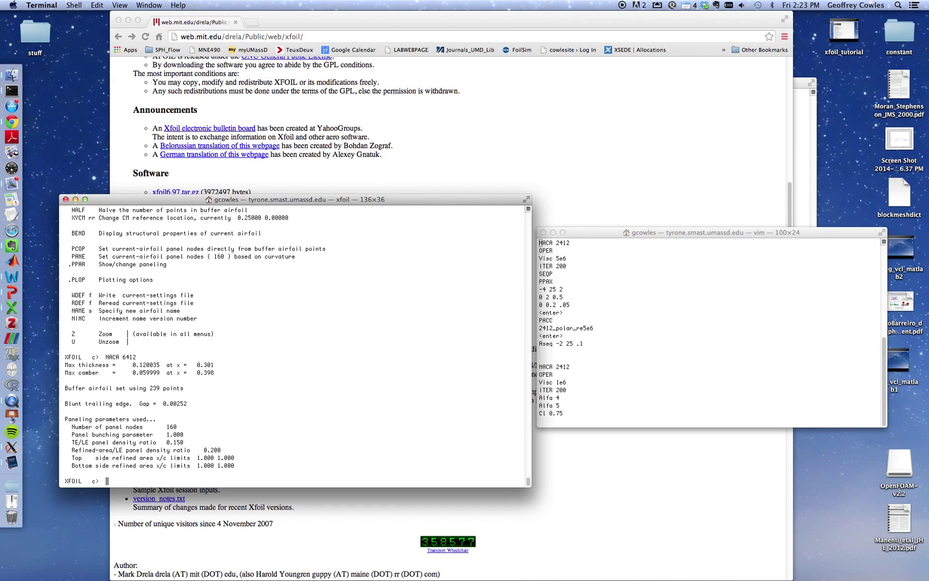
Enter XFOIL's OPER mode, enable viscous analysis at Reynolds number 1e6, and set the iteration limit to 200.
type("OPER")
key("Return")
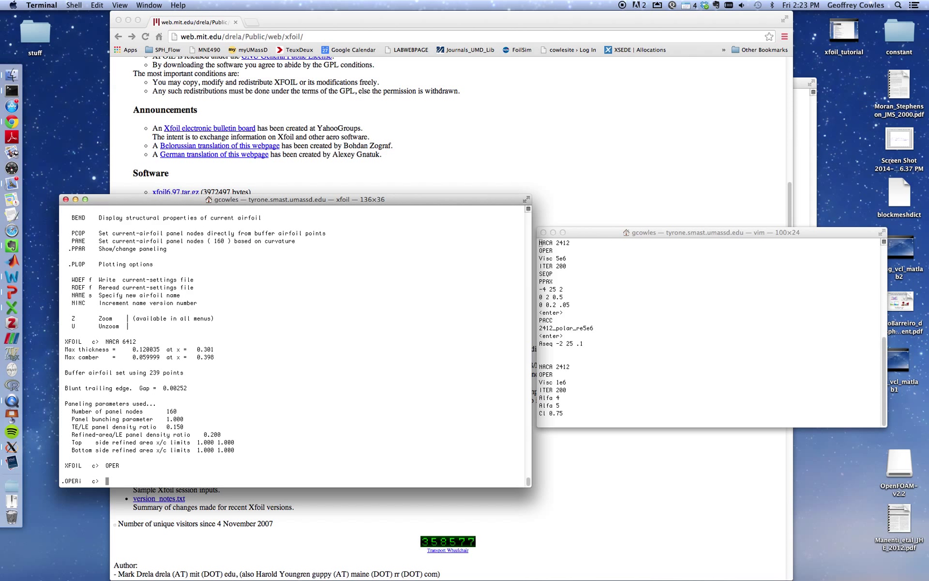
type("Visc 1e6")
key("Return")
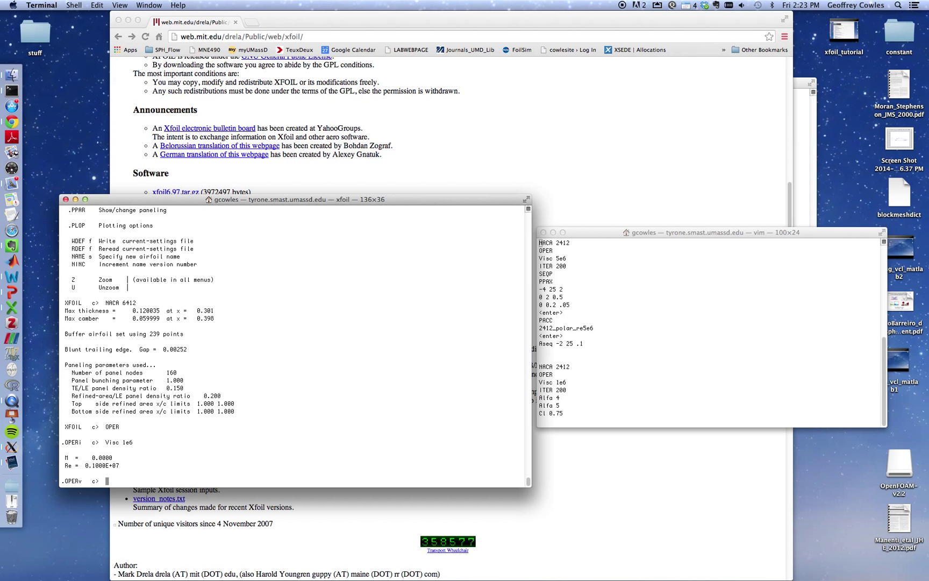
type("ITER 200")
key("Return")
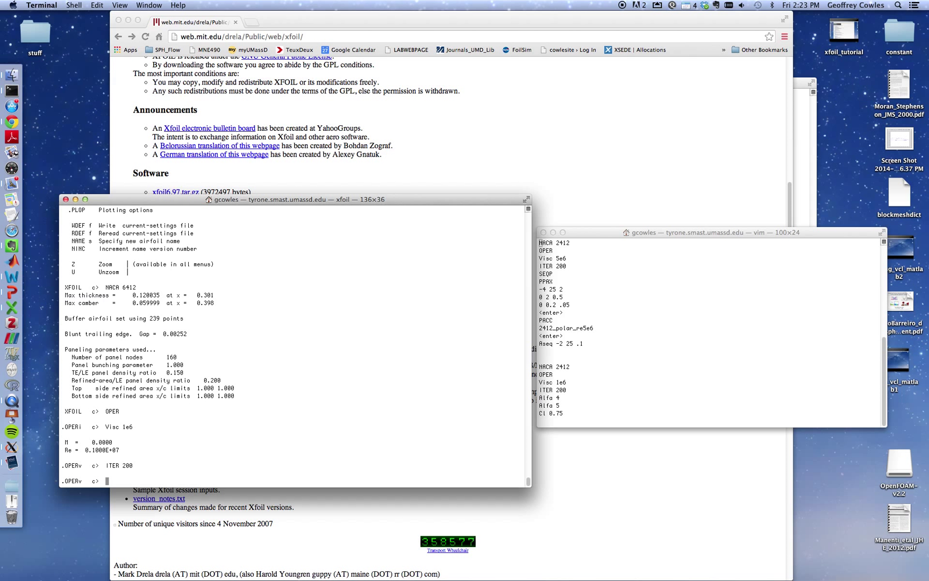
Solve the NACA 6412 flow at an angle of attack of 4 degrees and reposition the Cp plot window fully into view.
type("Alfa 4")
key("Return")
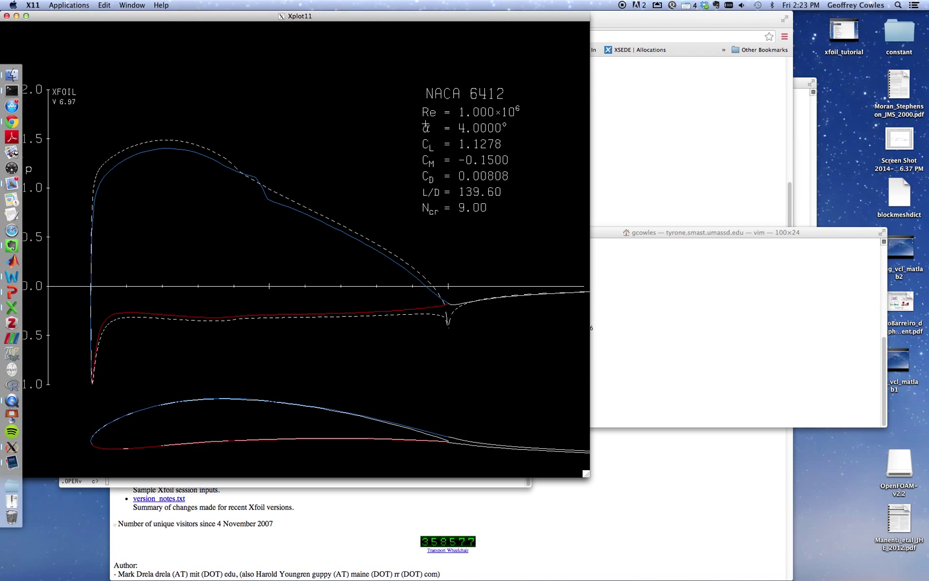
left_click_drag(314, 19, 342, 30)
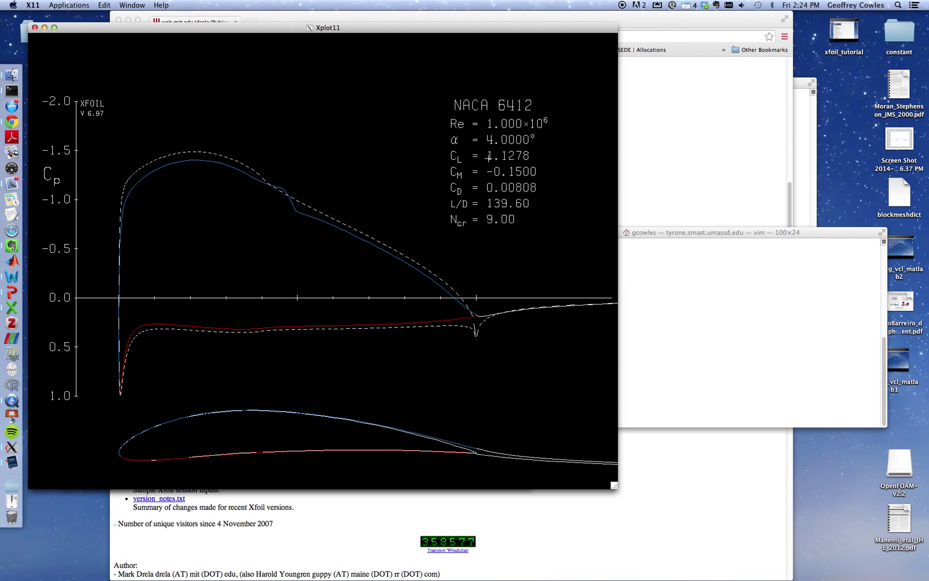
left_click_drag(412, 28, 424, 26)
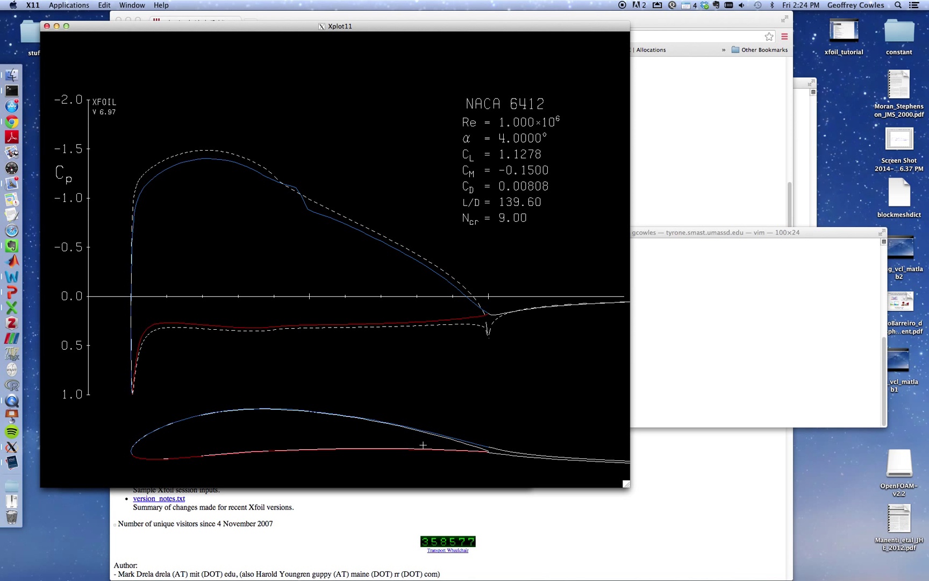
Move the plot window aside to uncover the XFOIL session and solve for a lift coefficient of 1.0.
left_click(686, 380)
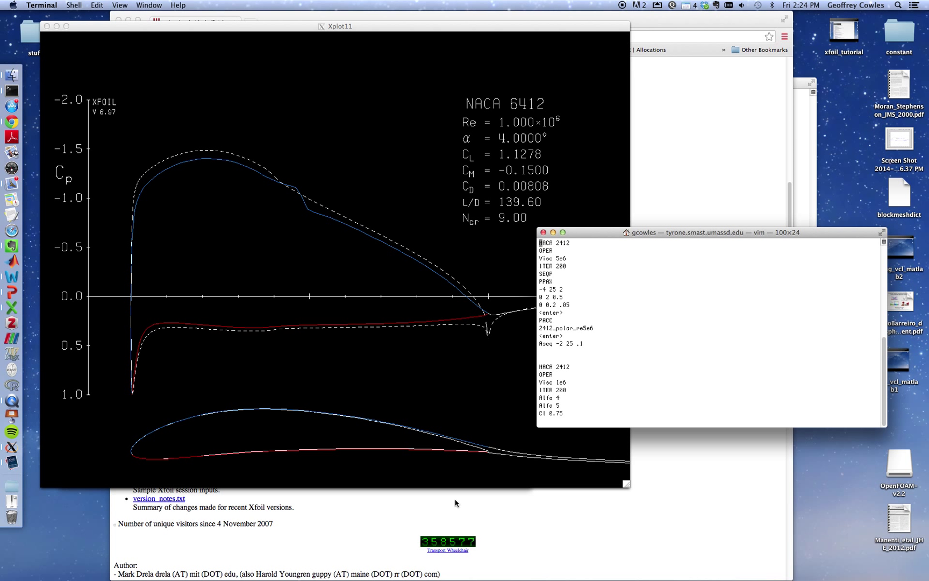
left_click_drag(137, 30, 267, 31)
left_click(104, 312)
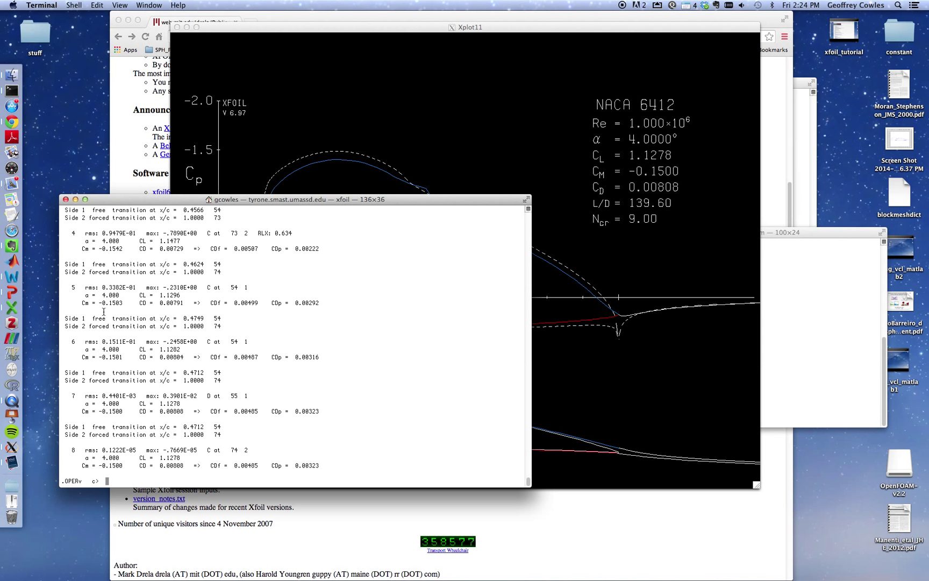
type("A")
key("BackSpace")
type("Cl 1.0")
key("Return")
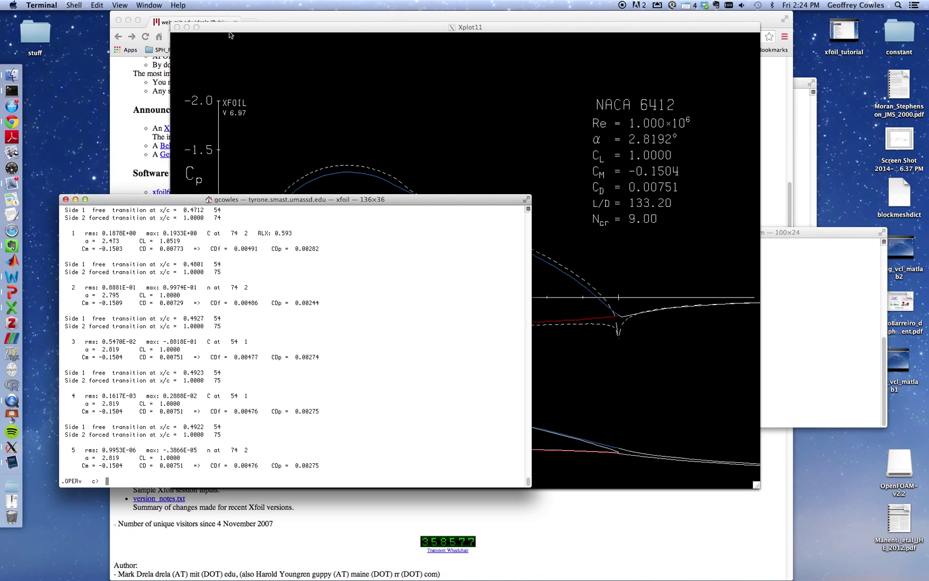
Bring the Cp plot window forward to examine the angle of attack and coefficients, and return to the XFOIL session.
key("ctrl+Up")
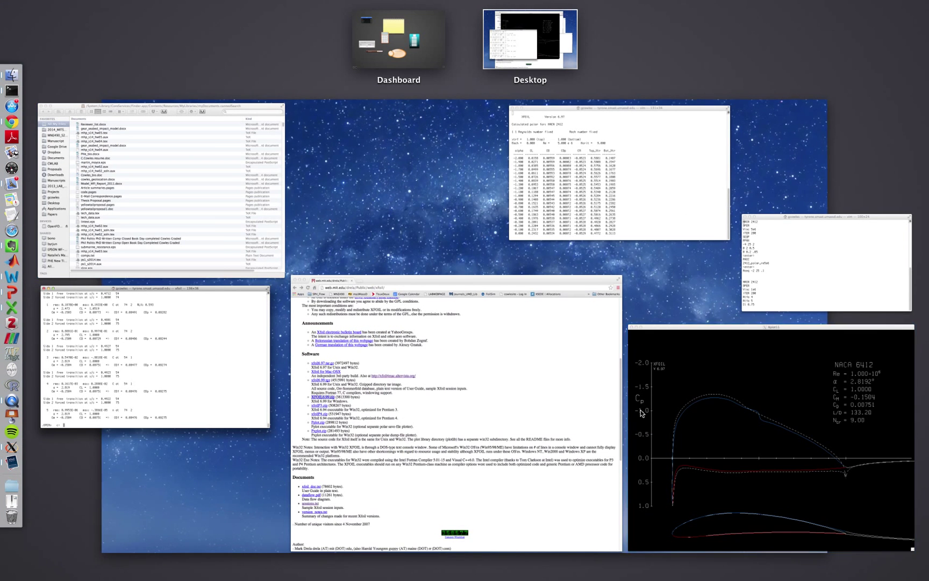
left_click(637, 414)
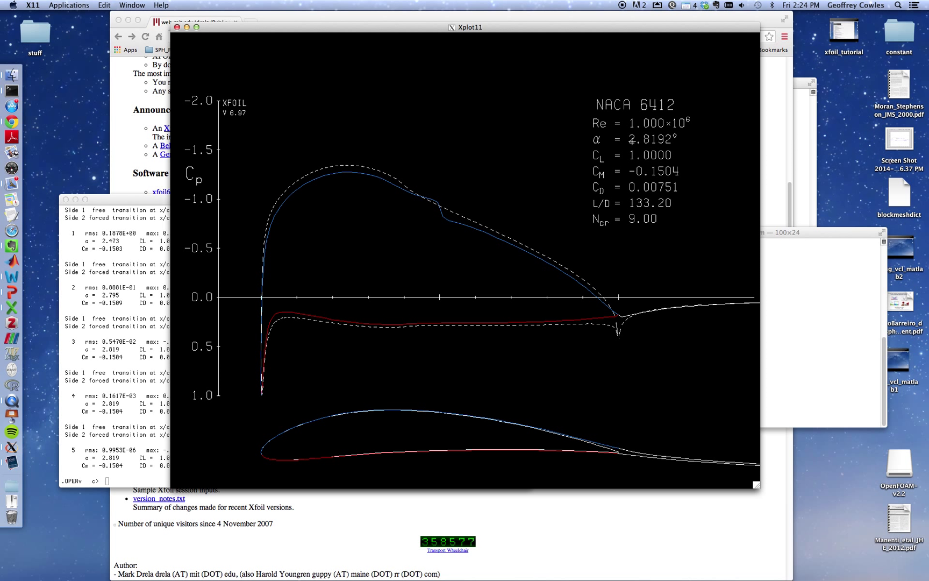
left_click(103, 272)
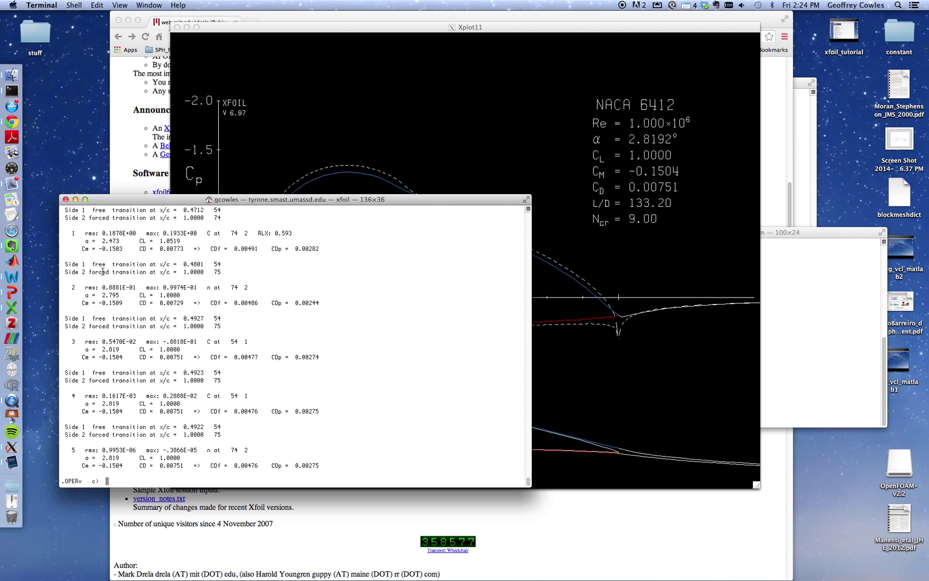